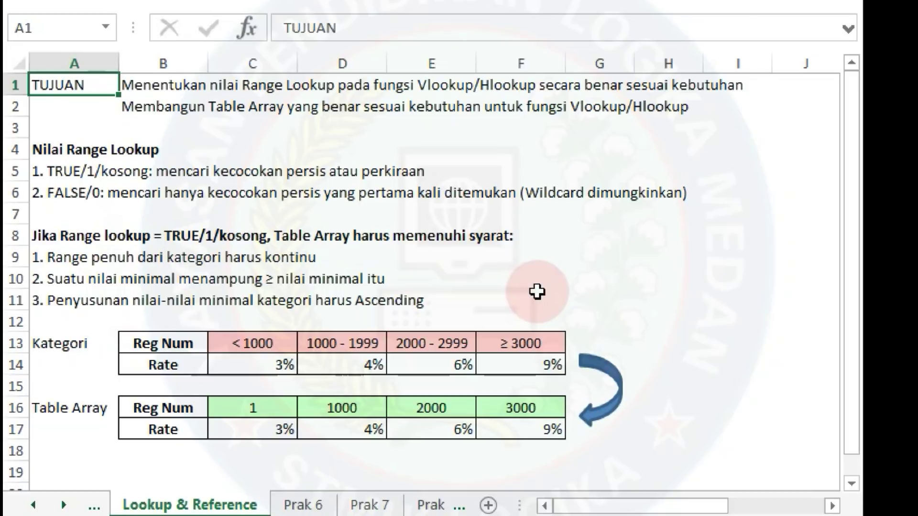
Scroll to column K and fill K5:K19 with the series 1 unit through 15 unit
key(Right)
key(Right)
key(Right)
key(Right)
key(Right)
key(Right)
key(Right)
key(Right)
key(Right)
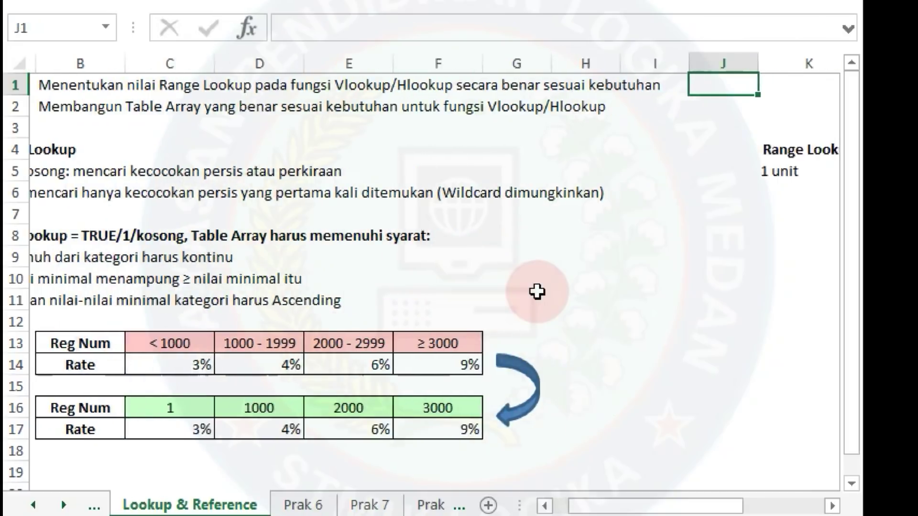
key(Right)
key(Right)
key(Right)
key(Right)
key(Right)
key(Right)
key(Right)
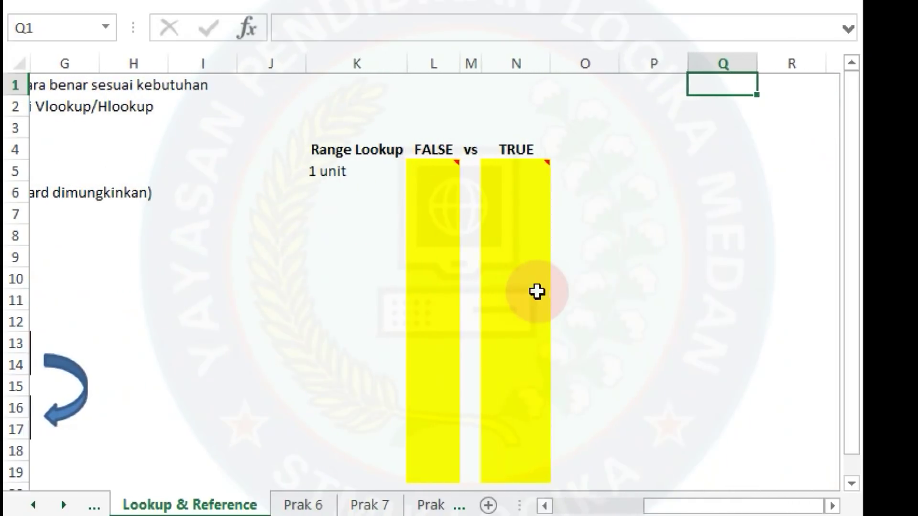
key(Right)
key(Right)
key(Right)
key(Right)
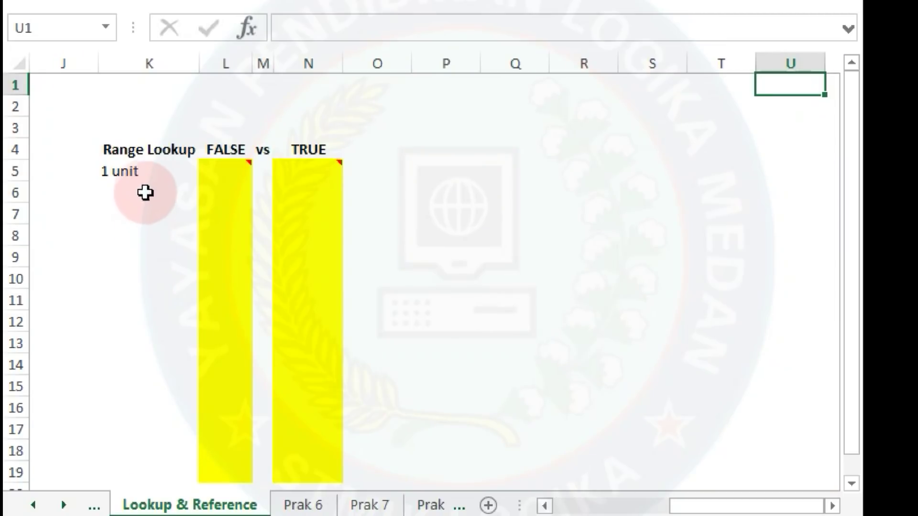
click(130, 173)
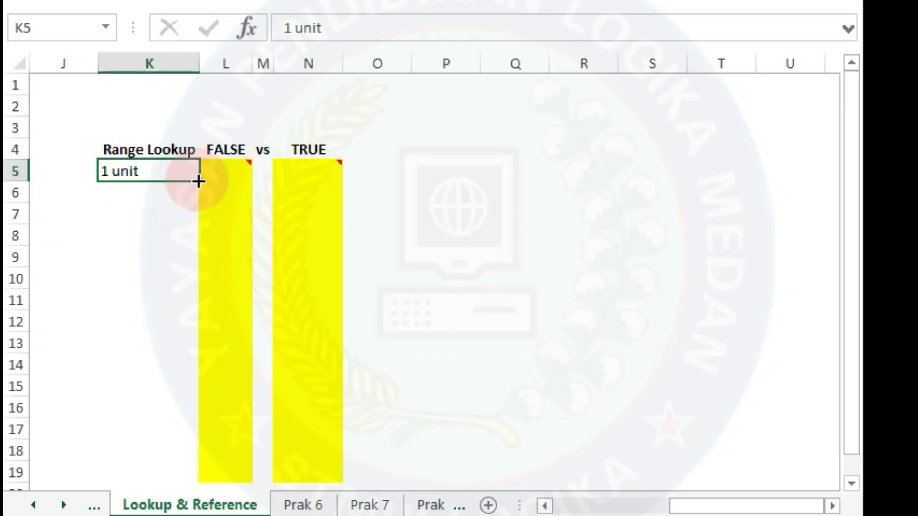
drag(198, 181, 200, 485)
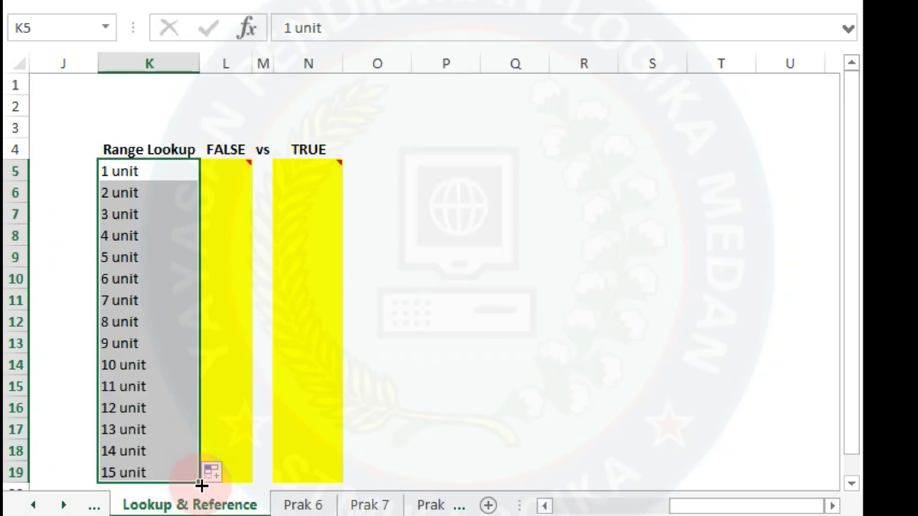
click(134, 297)
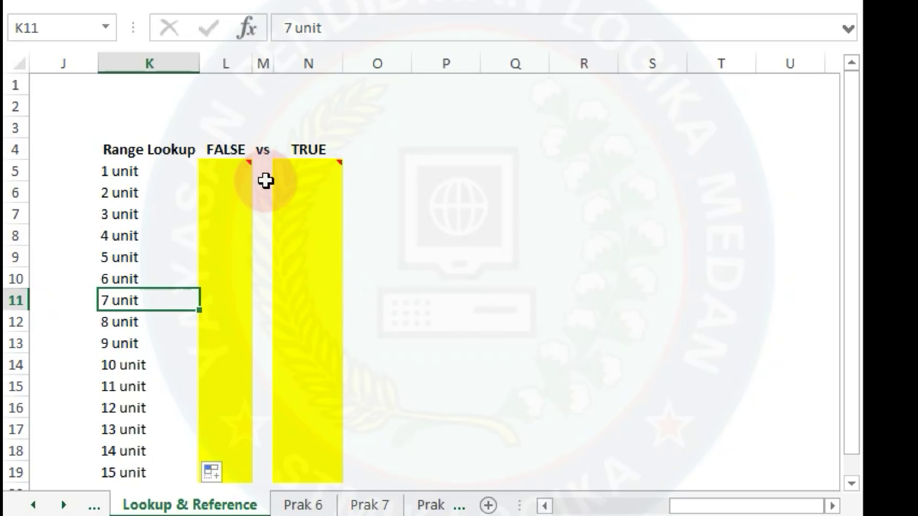
mouse_move(225, 170)
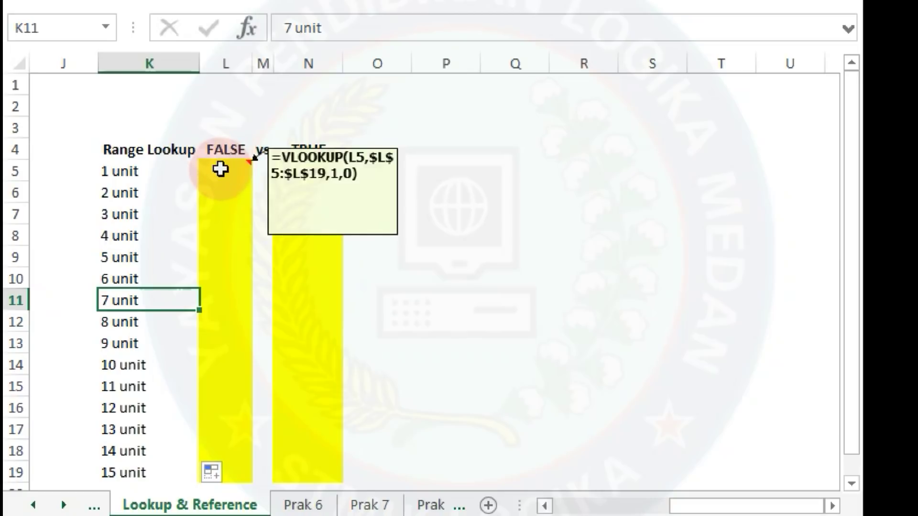
click(220, 168)
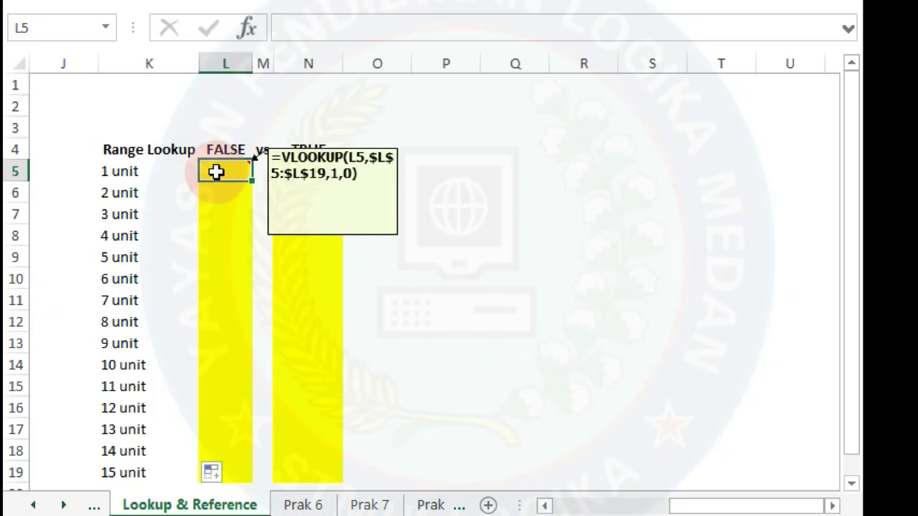
Insert a VLOOKUP function in L5 with K5 as its lookup value
click(250, 27)
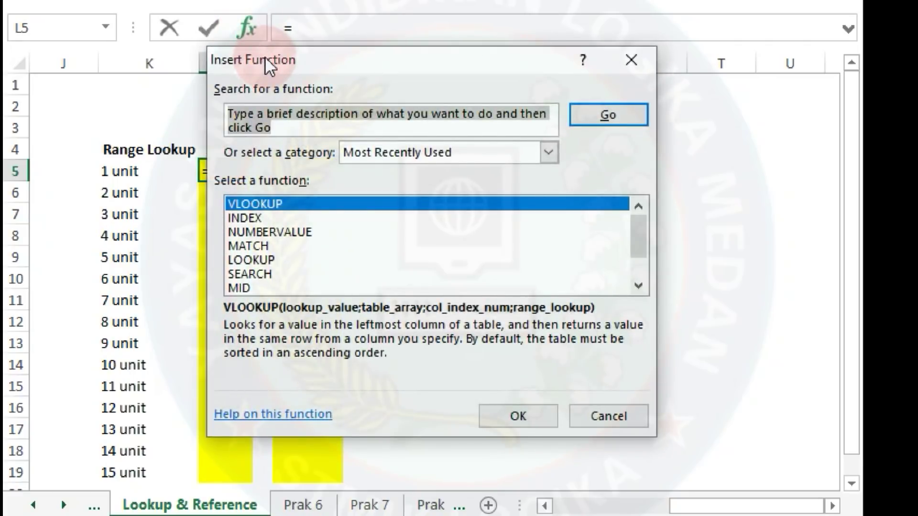
double_click(247, 204)
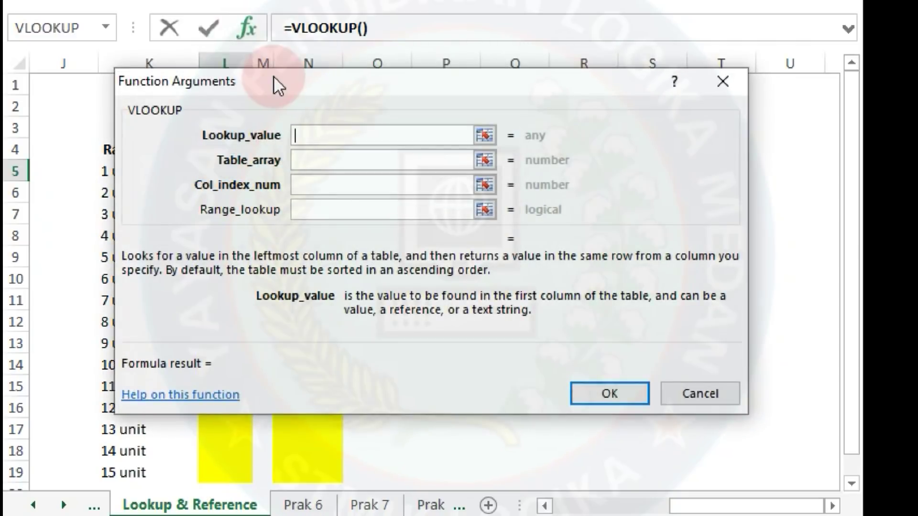
drag(273, 78, 423, 117)
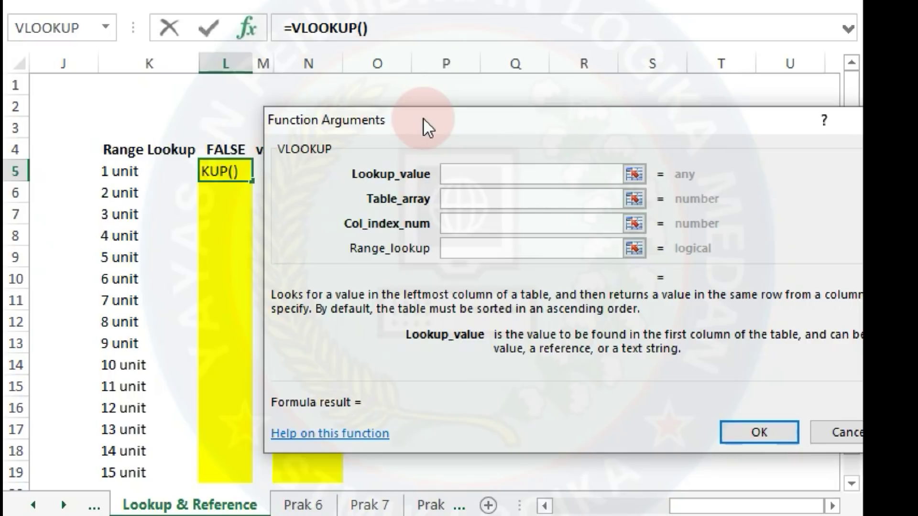
click(467, 172)
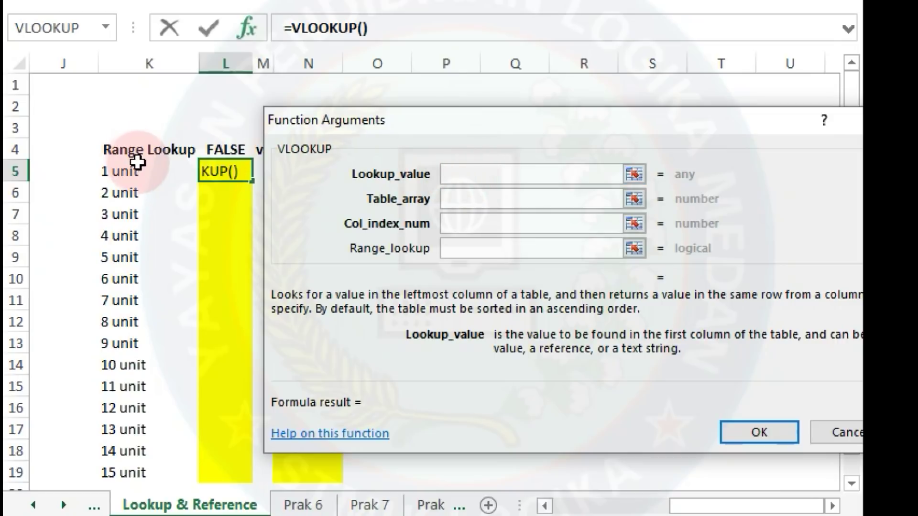
click(132, 172)
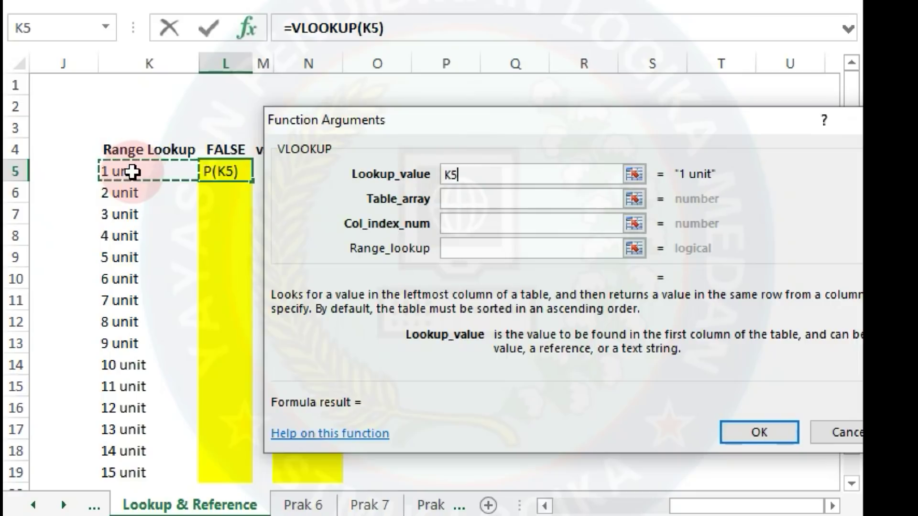
click(478, 198)
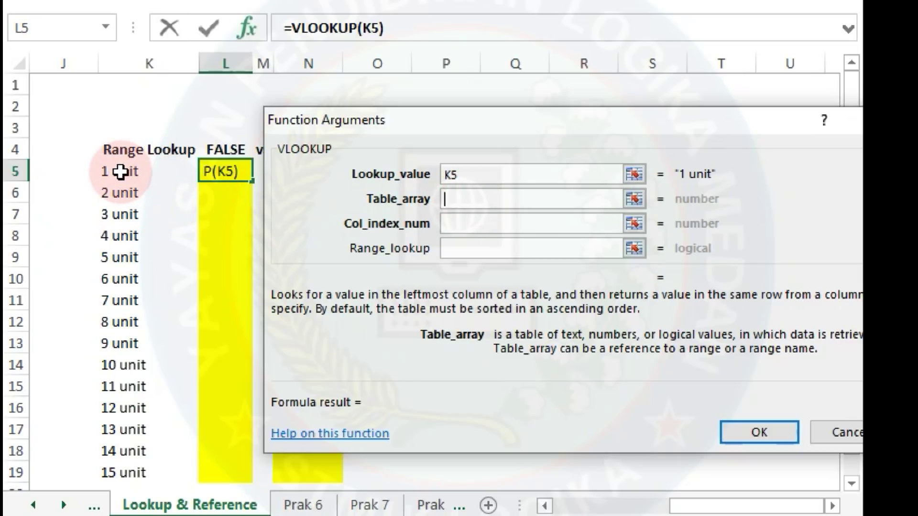
Select K5:K19 as the table array and lock it as $K$5:$K$19
drag(120, 171, 127, 447)
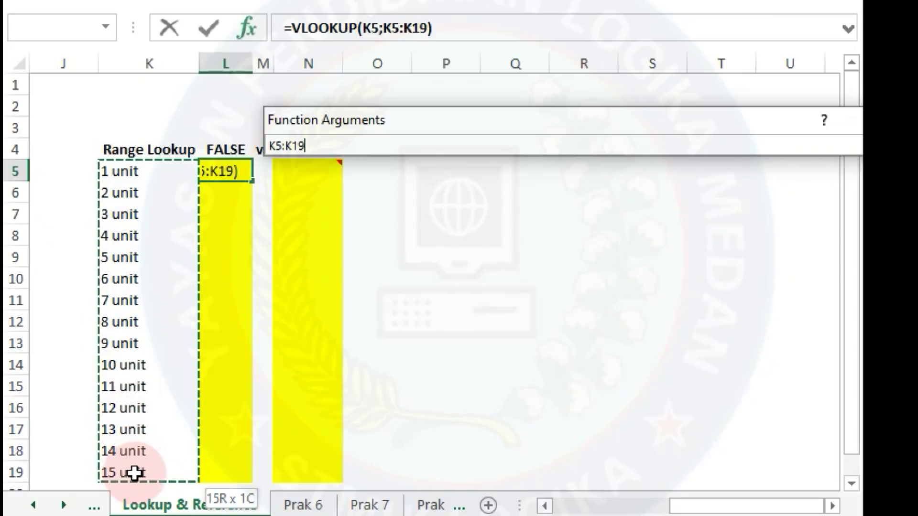
drag(126, 447, 134, 473)
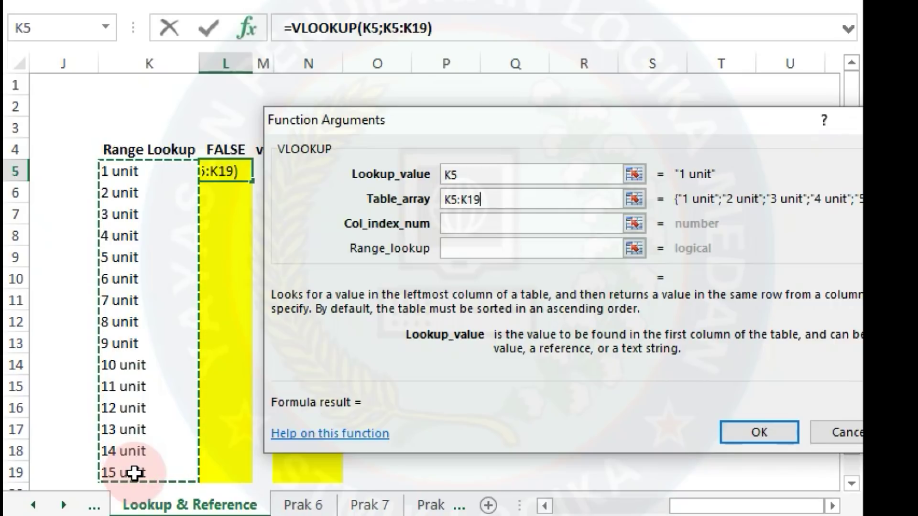
key(F4)
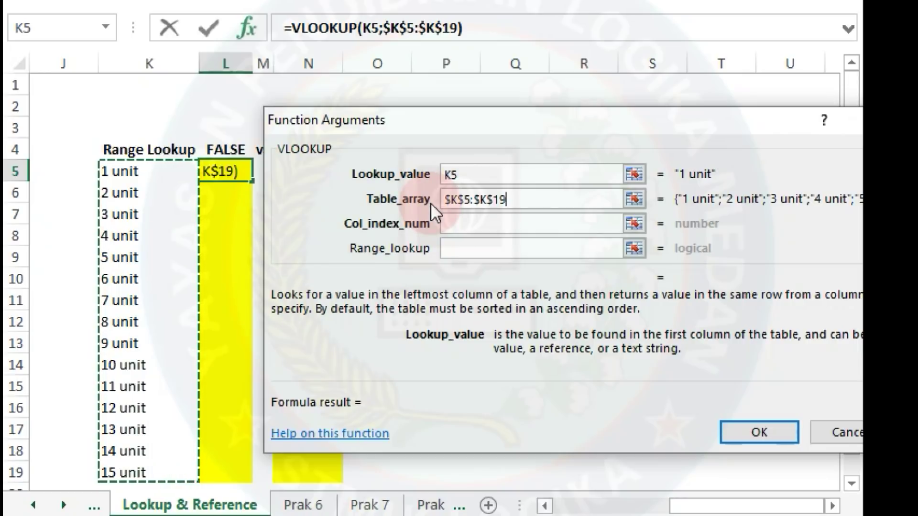
click(479, 227)
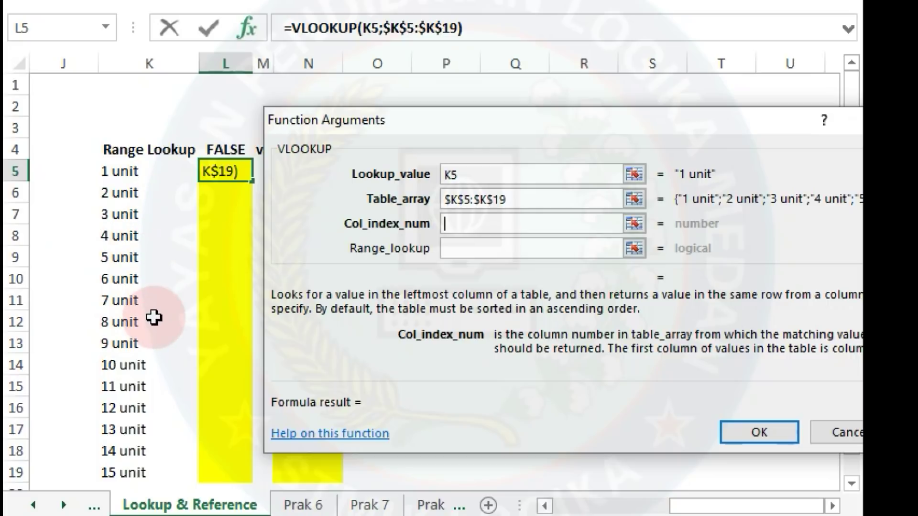
Enter column index 1 and range lookup 0, confirming =VLOOKUP(K5;$K$5:$K$19;1;0) in L5
text(1)
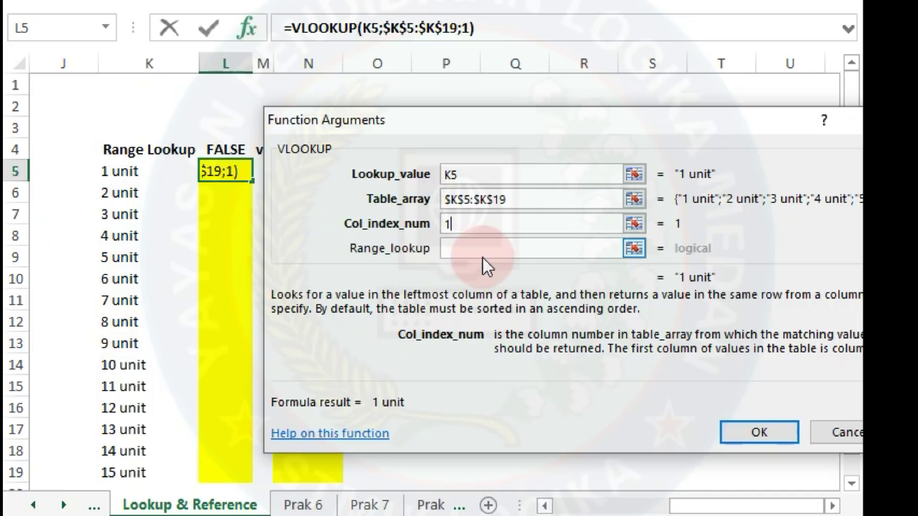
click(468, 249)
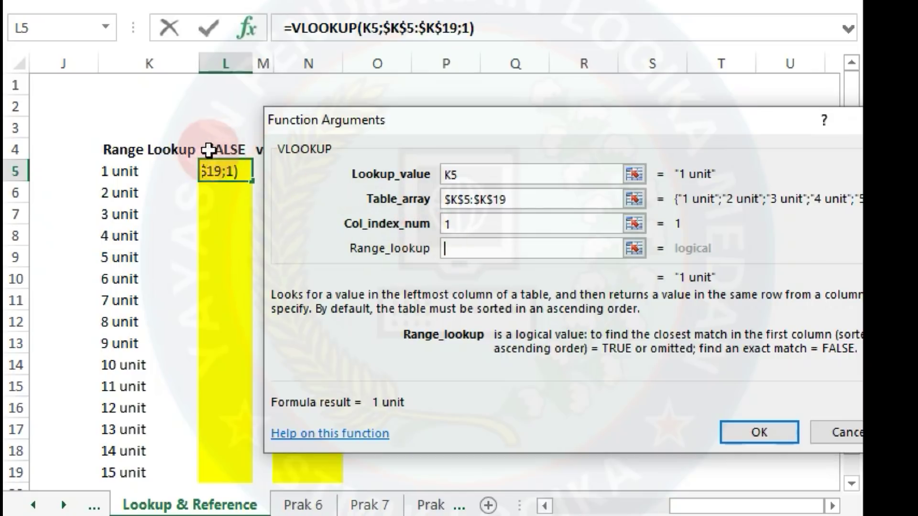
click(460, 253)
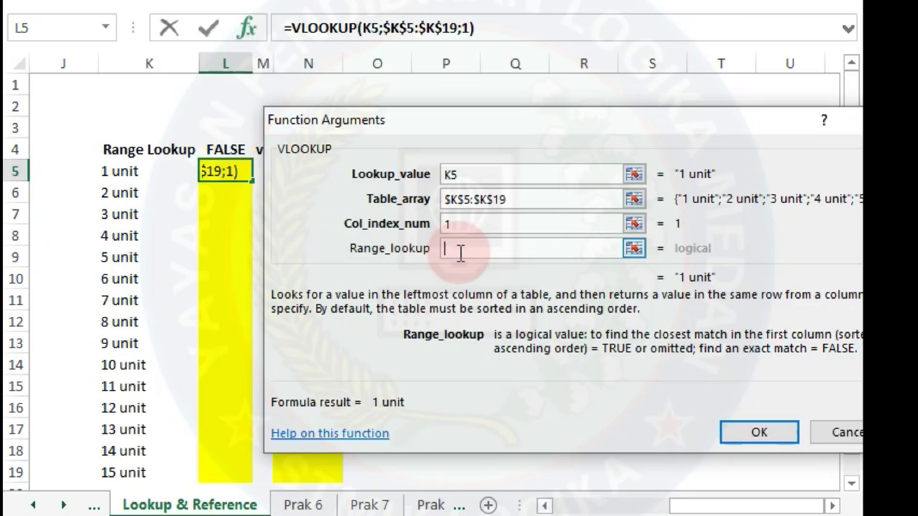
text(false)
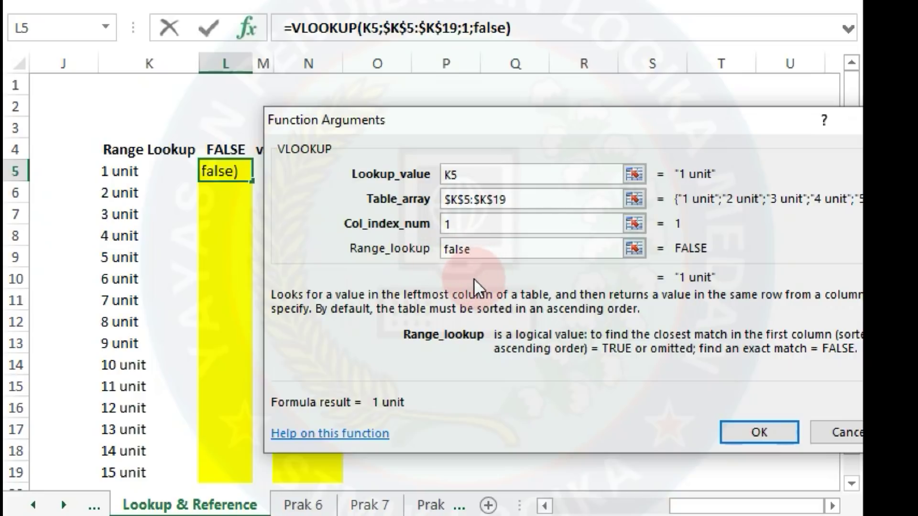
key(BackSpace)
key(BackSpace)
key(BackSpace)
key(BackSpace)
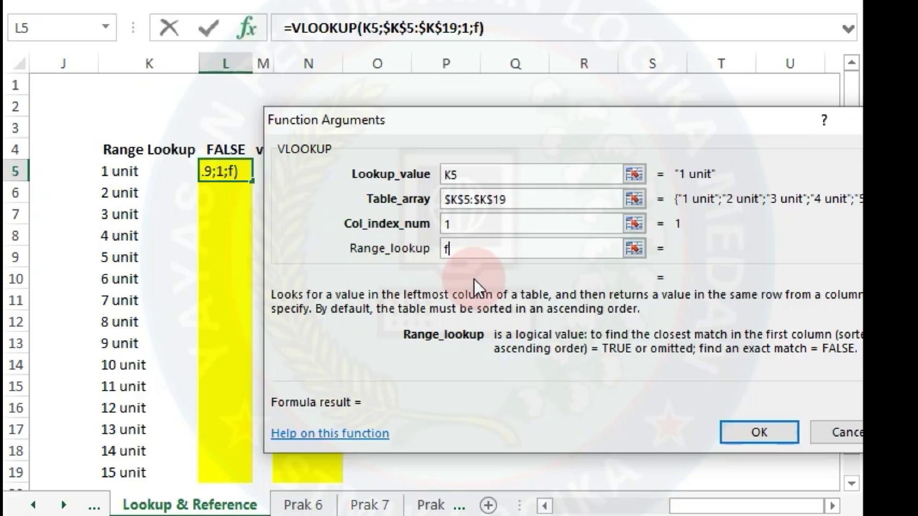
key(BackSpace)
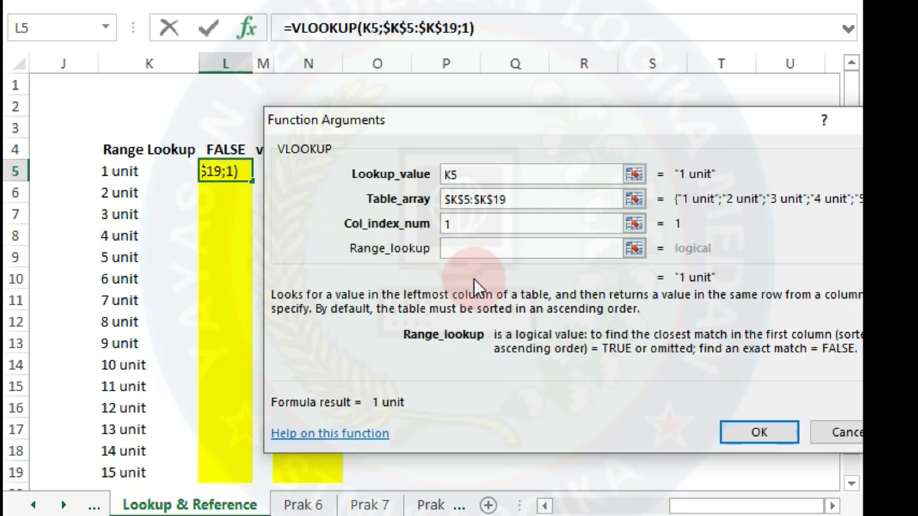
text(0)
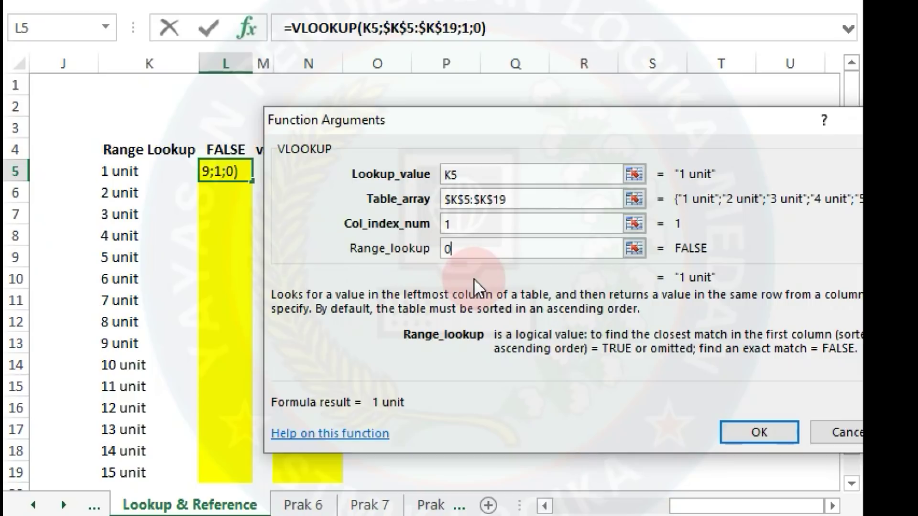
key(Return)
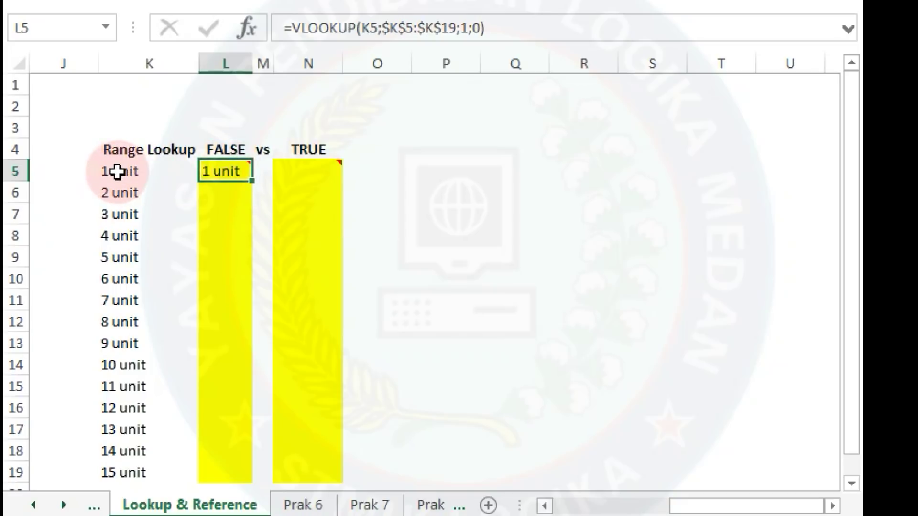
mouse_move(225, 171)
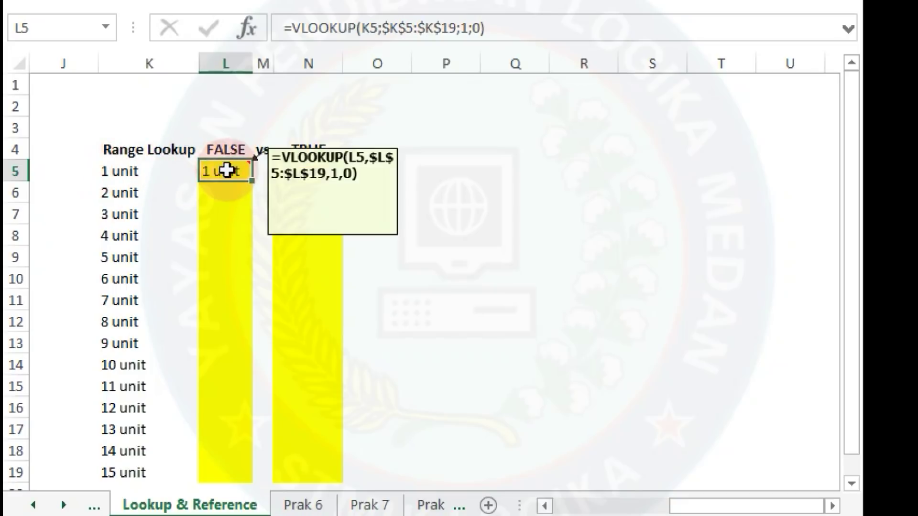
Copy L5's exact-match VLOOKUP down through L19 so it lists 1 unit to 15 unit
drag(250, 184, 253, 312)
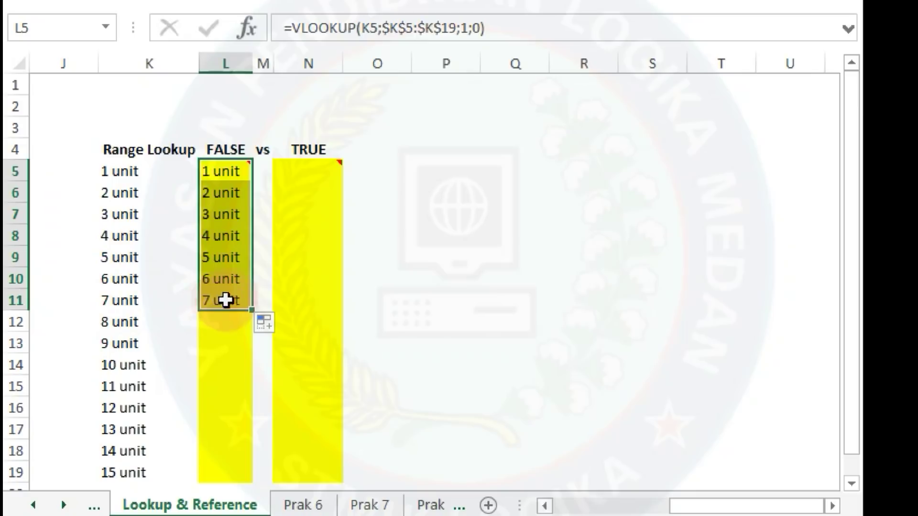
drag(250, 309, 246, 476)
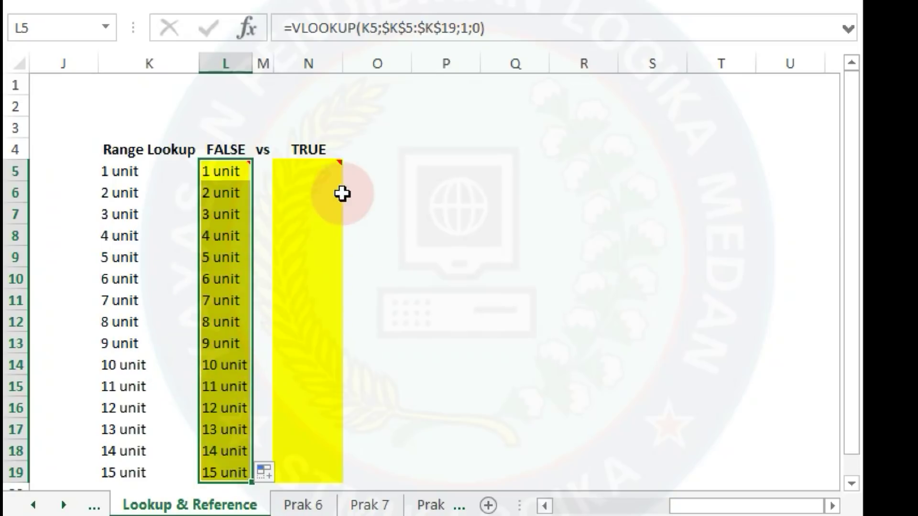
click(310, 170)
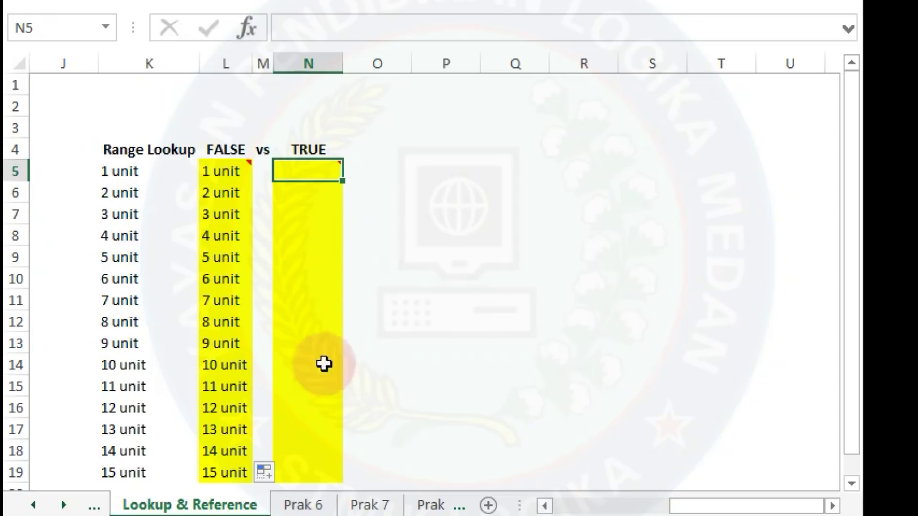
mouse_move(306, 171)
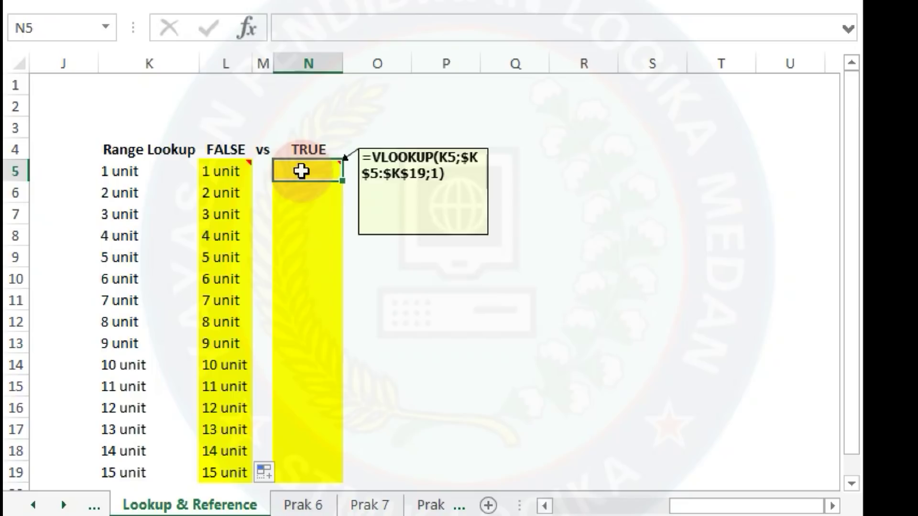
Insert a VLOOKUP function in N5 under TRUE, using K5 as the lookup value
click(248, 35)
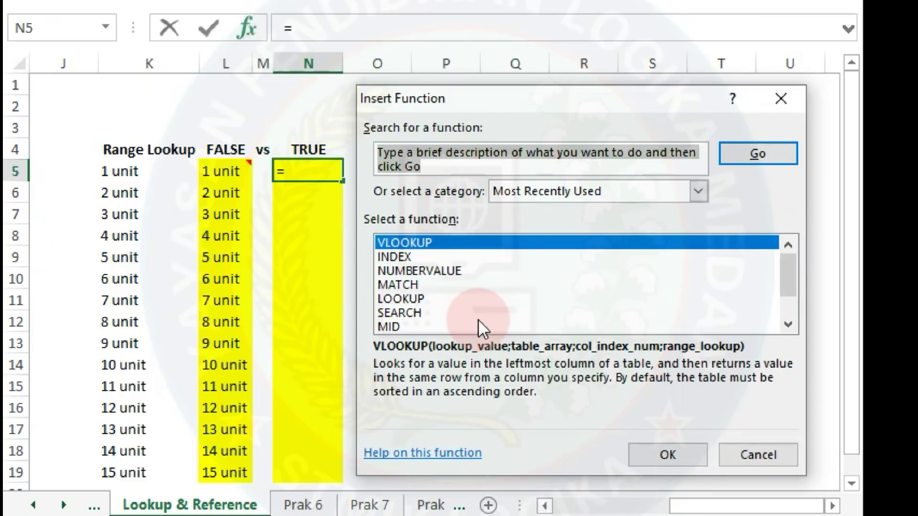
double_click(389, 243)
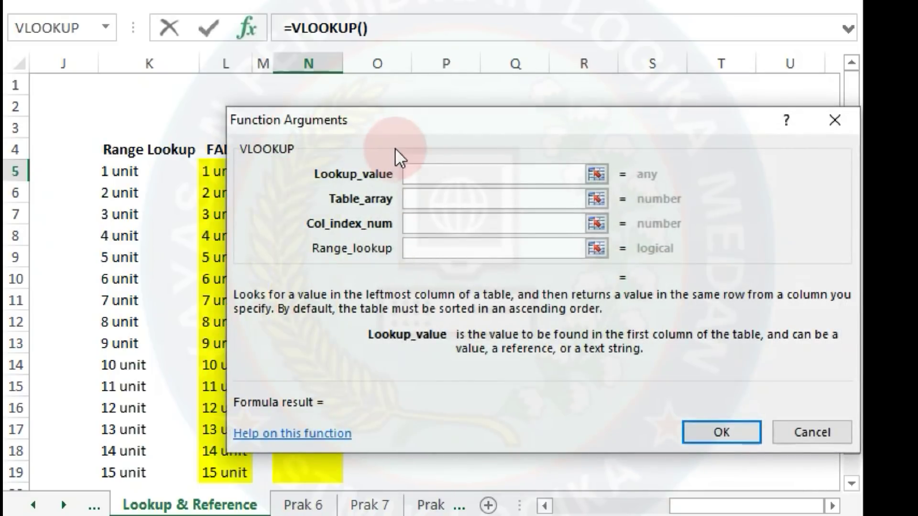
mouse_move(379, 120)
mouse_down()
mouse_move(549, 159)
mouse_move(525, 139)
mouse_move(532, 143)
mouse_up()
click(570, 193)
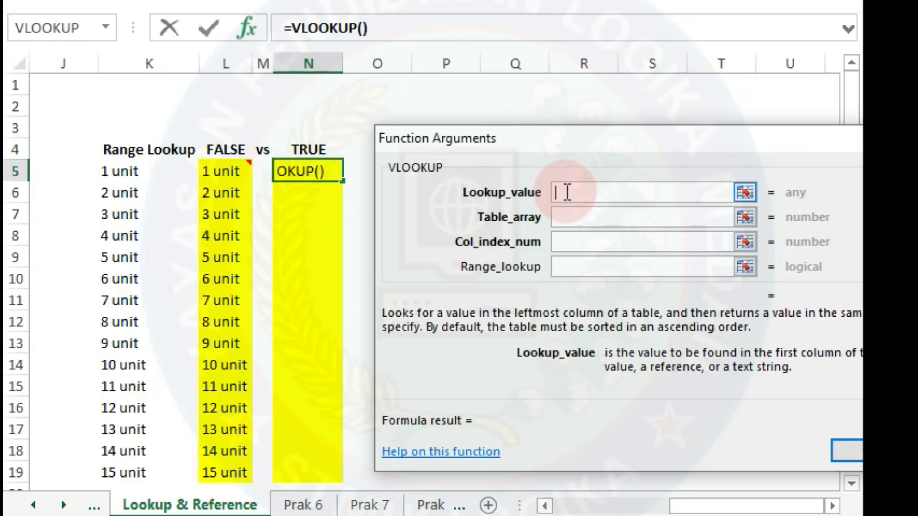
click(113, 172)
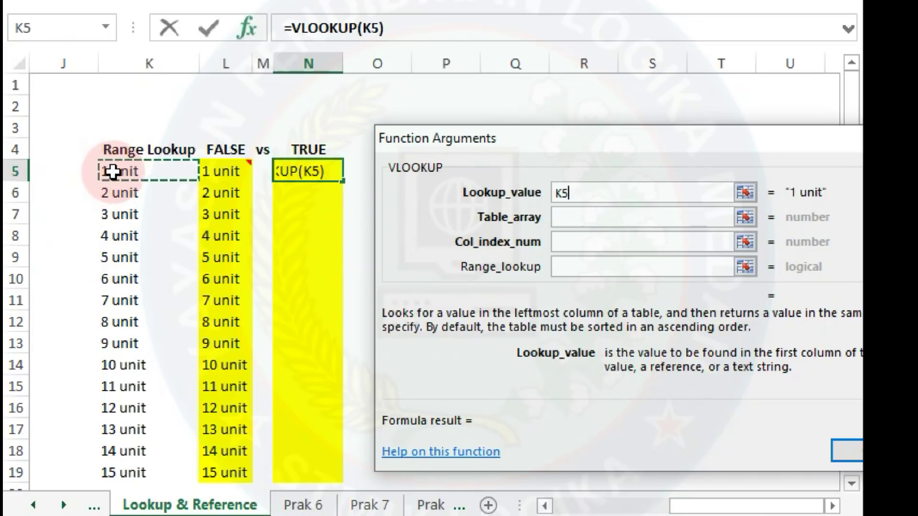
click(555, 217)
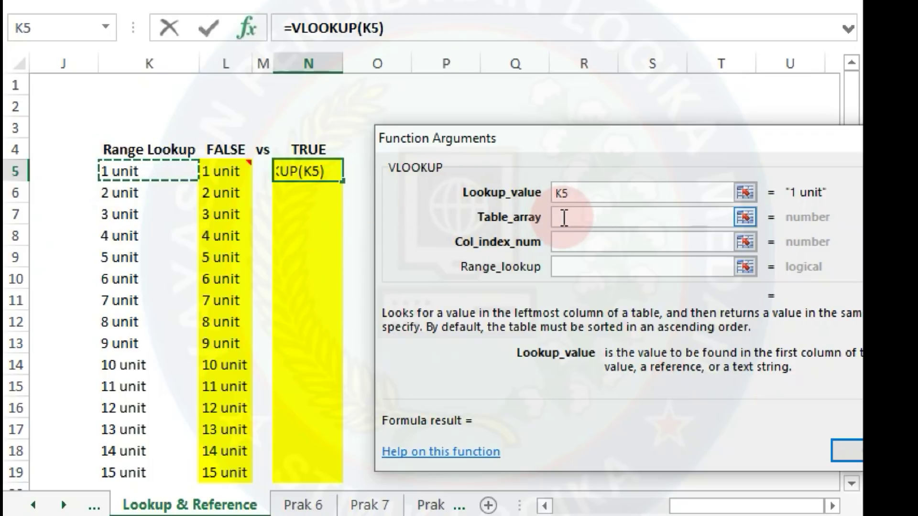
click(561, 217)
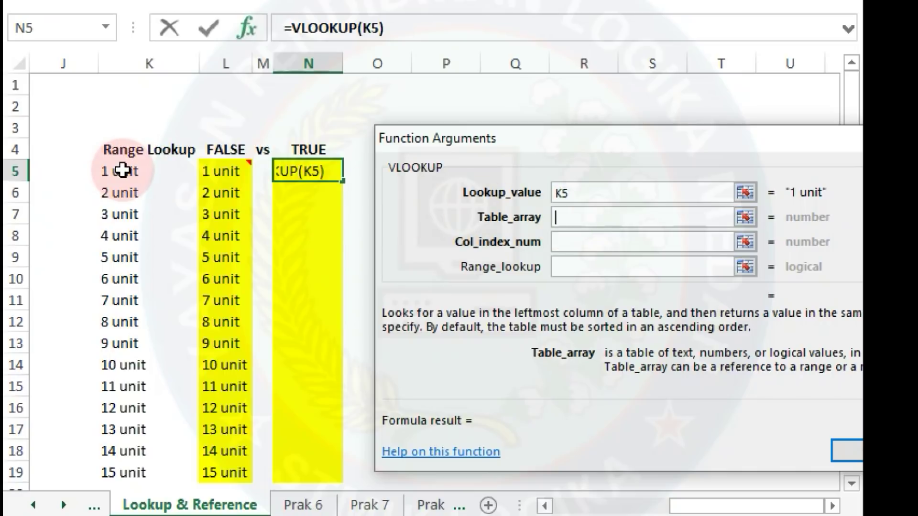
Set N5's VLOOKUP table array to the absolute range $K$5:$K$19
click(123, 170)
drag(123, 169, 136, 463)
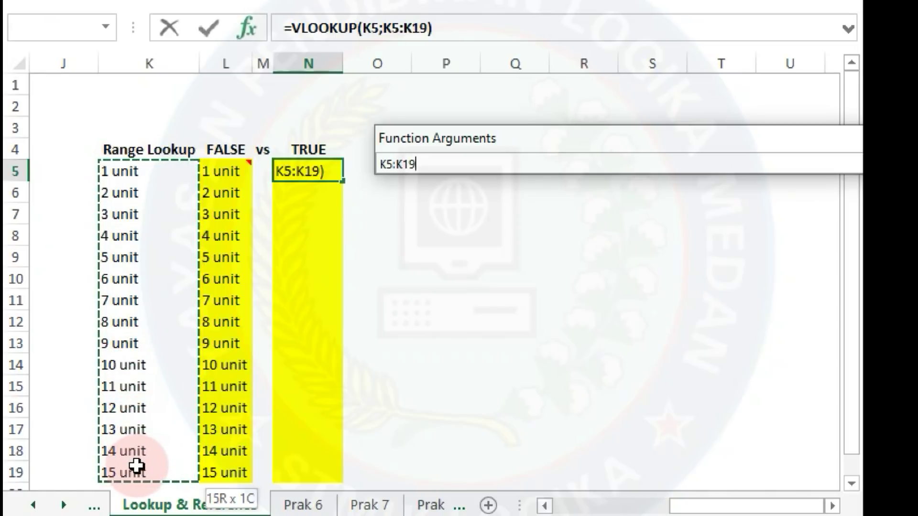
drag(136, 464, 138, 463)
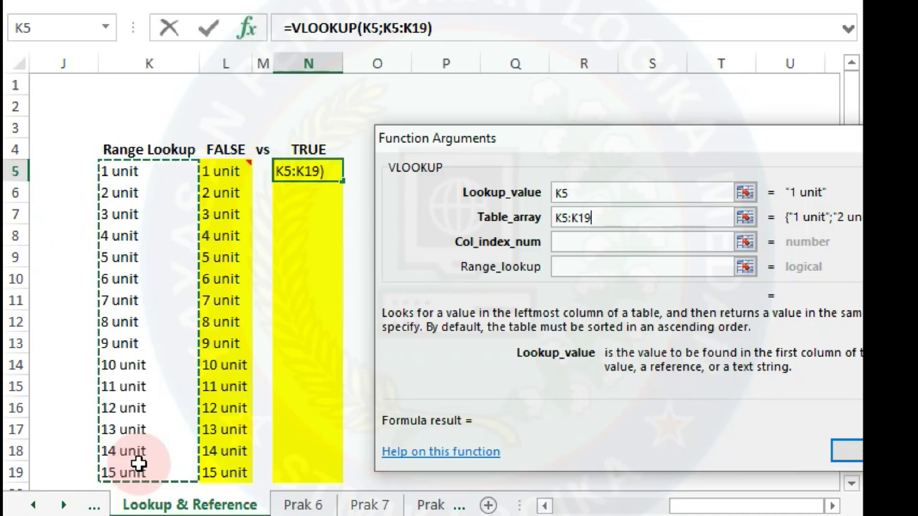
key(F4)
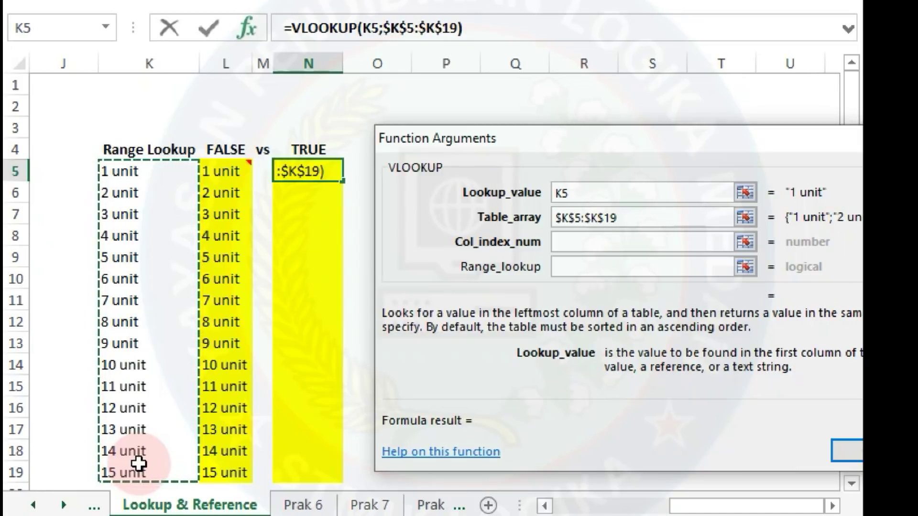
Enter column index 1, leave range lookup blank, and confirm =VLOOKUP(K5;$K$5:$K$19;1)
click(584, 243)
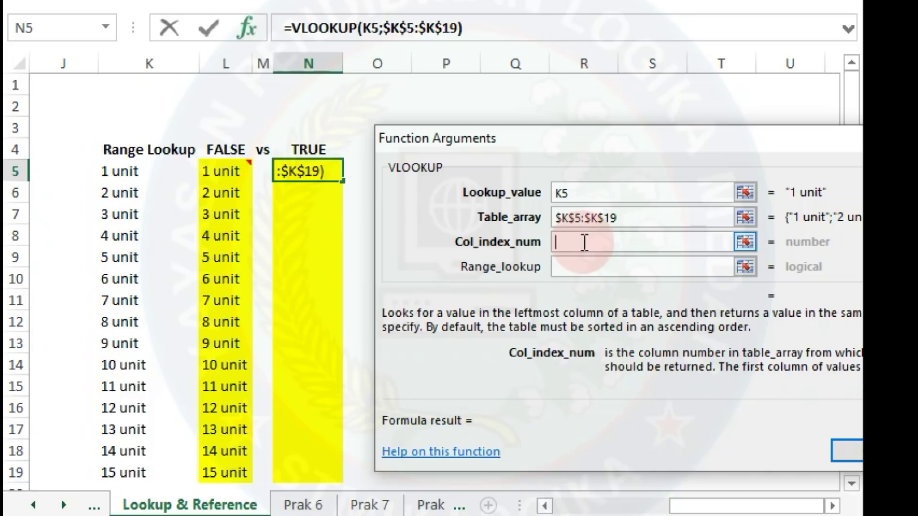
text(1)
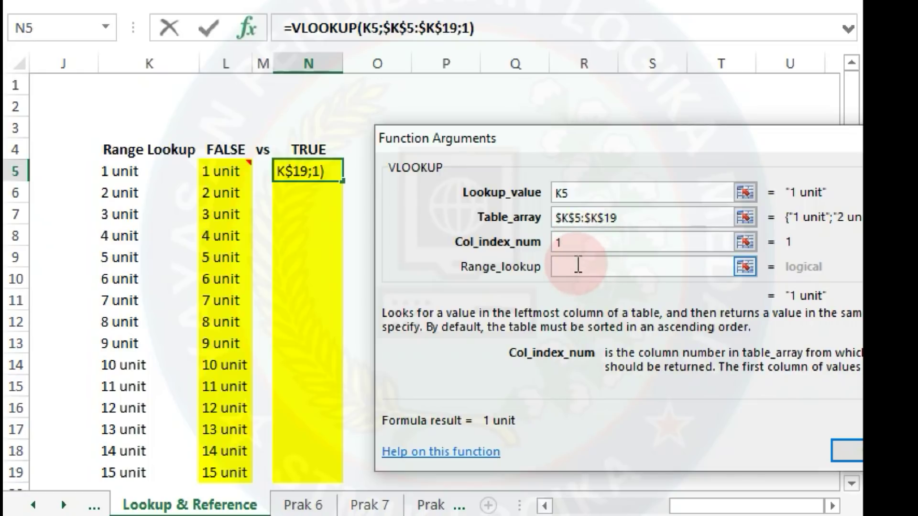
click(578, 265)
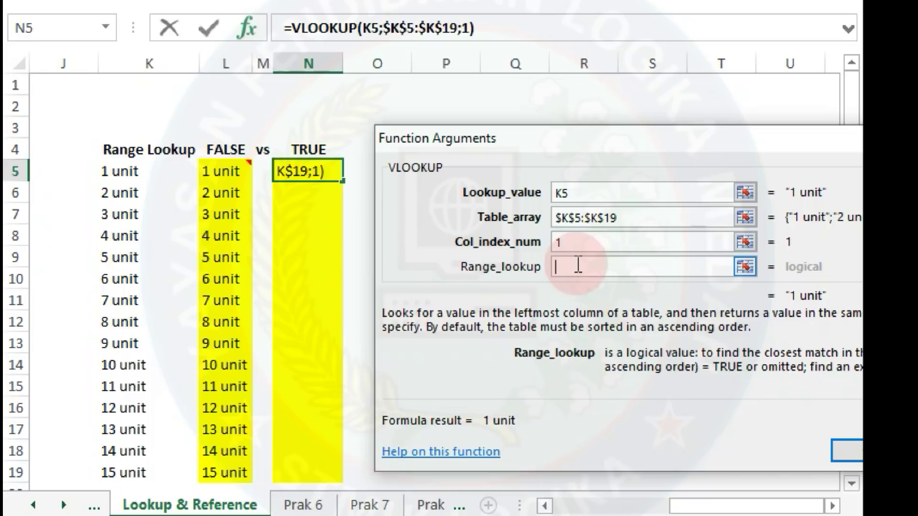
text(tr)
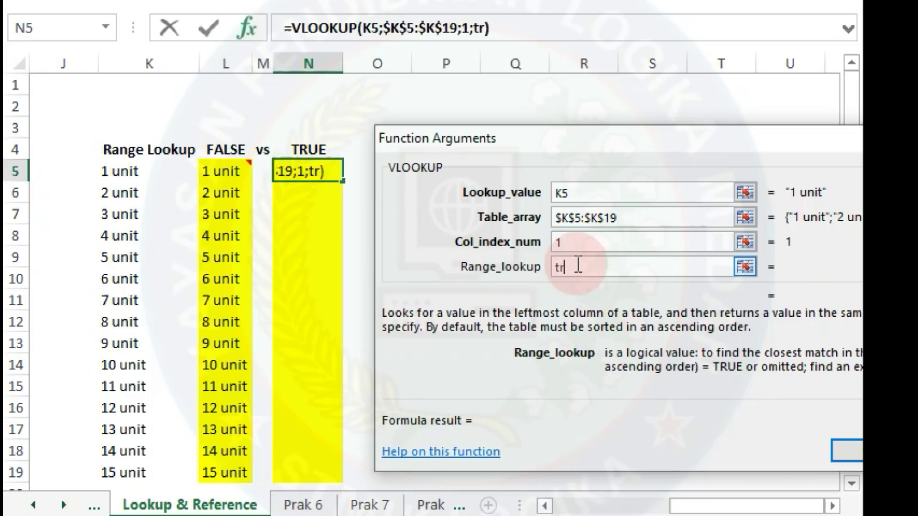
text(ue)
key(BackSpace)
key(BackSpace)
key(BackSpace)
key(BackSpace)
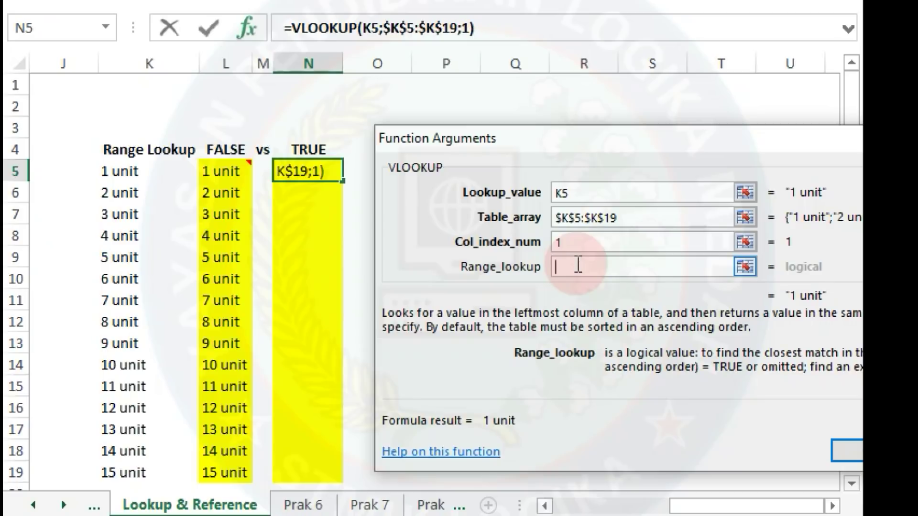
text(1)
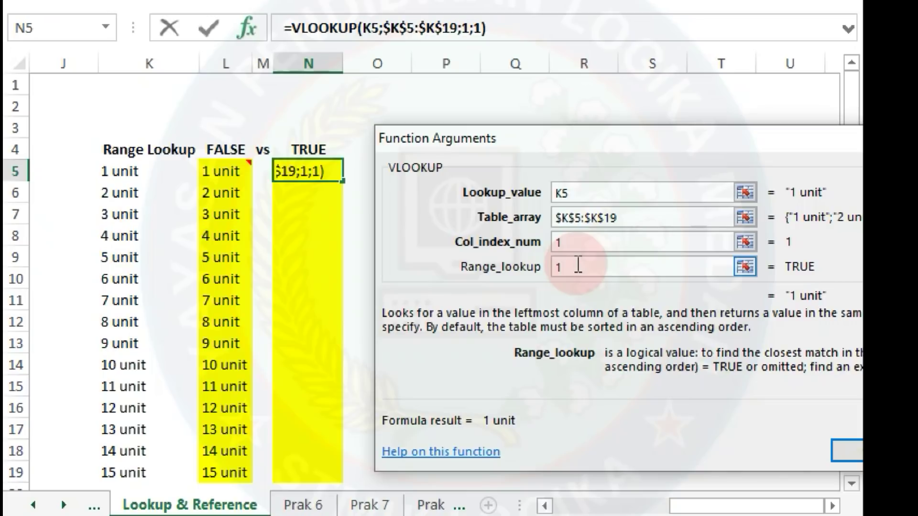
key(BackSpace)
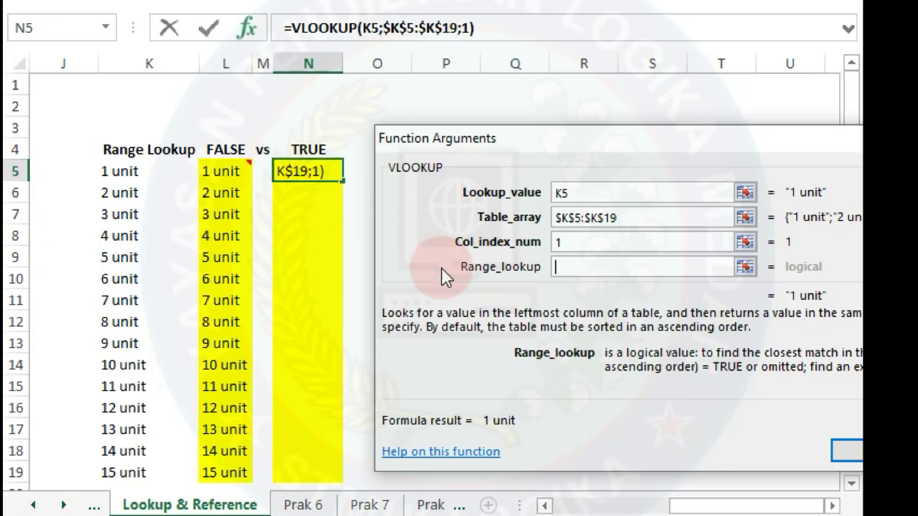
key(Return)
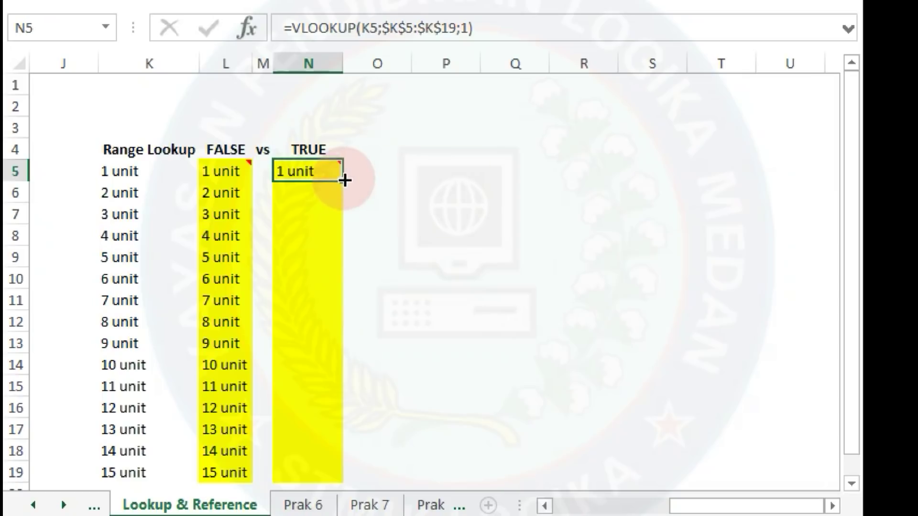
Copy N5's approximate-match VLOOKUP down to N19: 1–8 unit, 15 unit, then 1 unit
drag(344, 179, 327, 309)
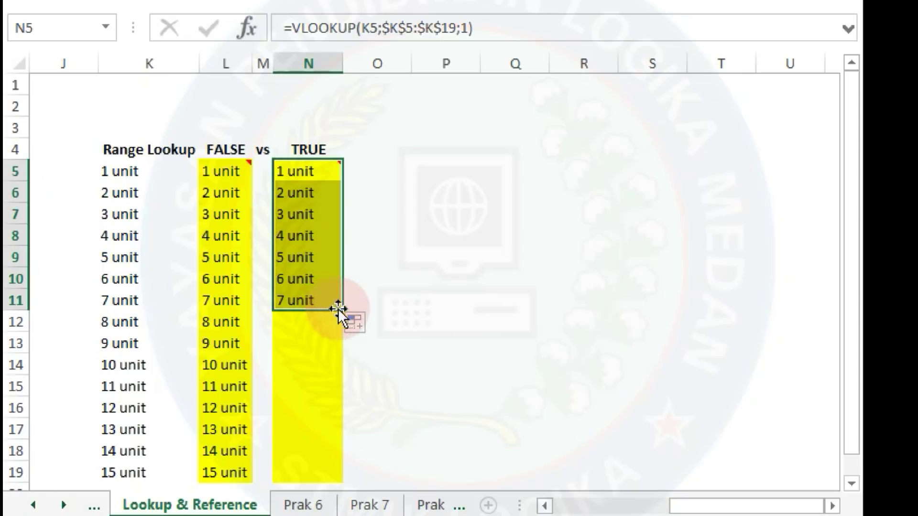
drag(344, 311, 327, 480)
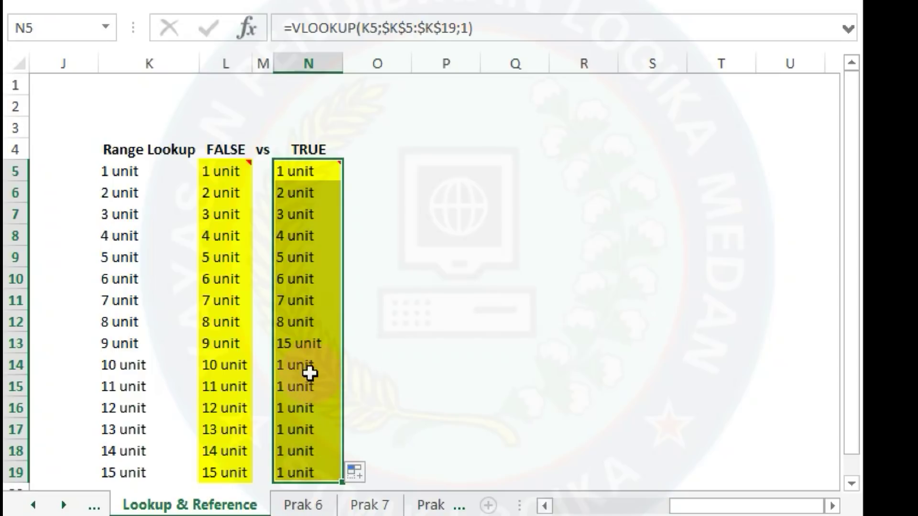
click(398, 362)
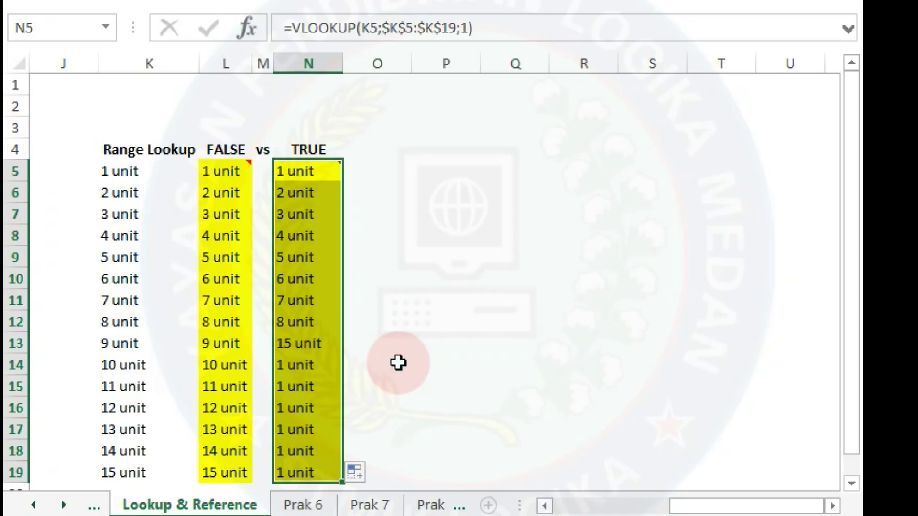